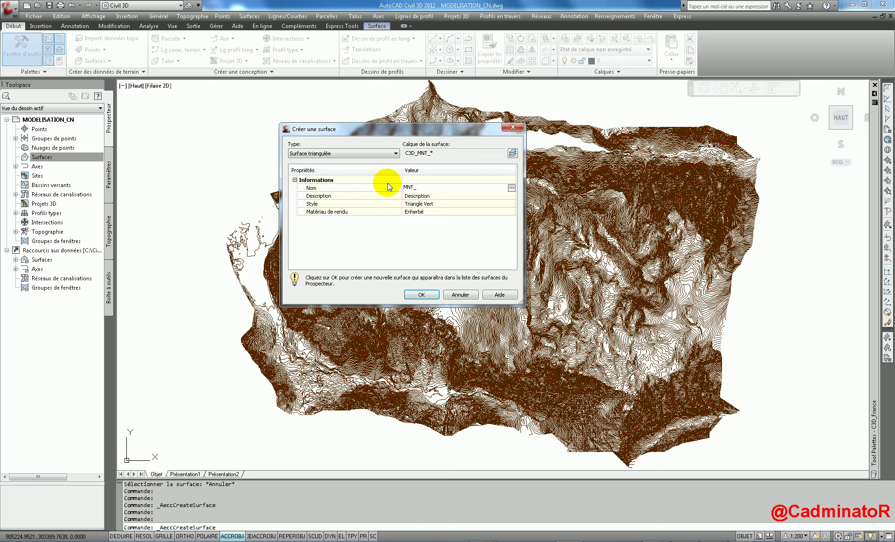
- Create the triangulated surface with the name MNT_TN and the Triangle Vert style
{"action": "type", "text": "N"}
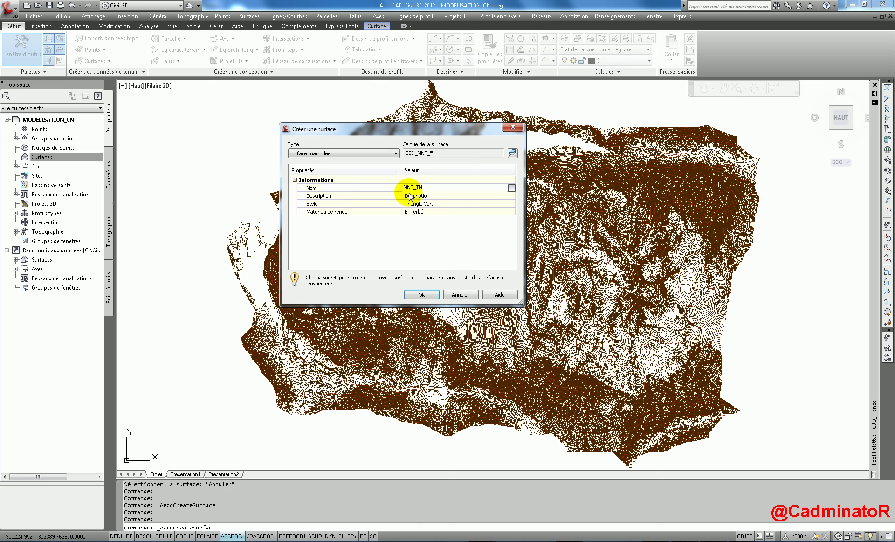
{"action": "key", "text": "Return"}
{"action": "left_click", "coordinate": [511, 205]}
{"action": "left_click", "coordinate": [512, 204]}
{"action": "left_click", "coordinate": [466, 268]}
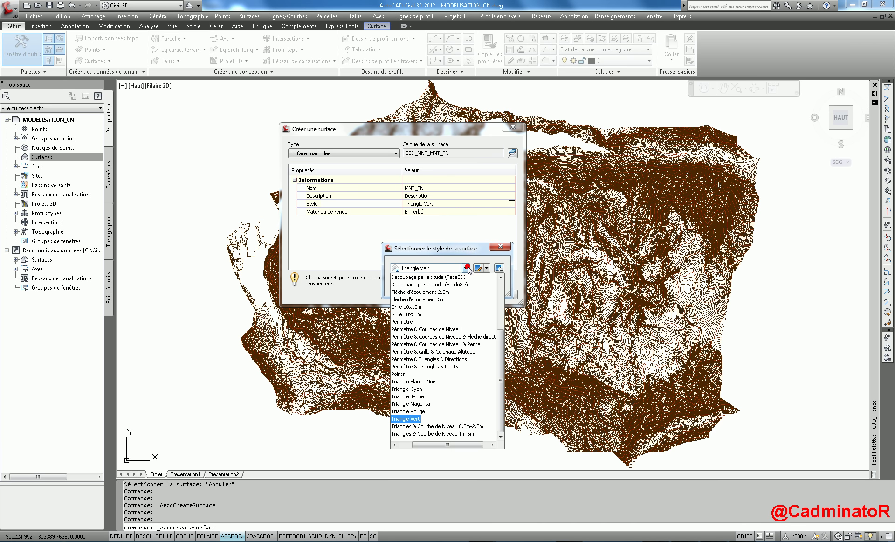
{"action": "left_click", "coordinate": [418, 420]}
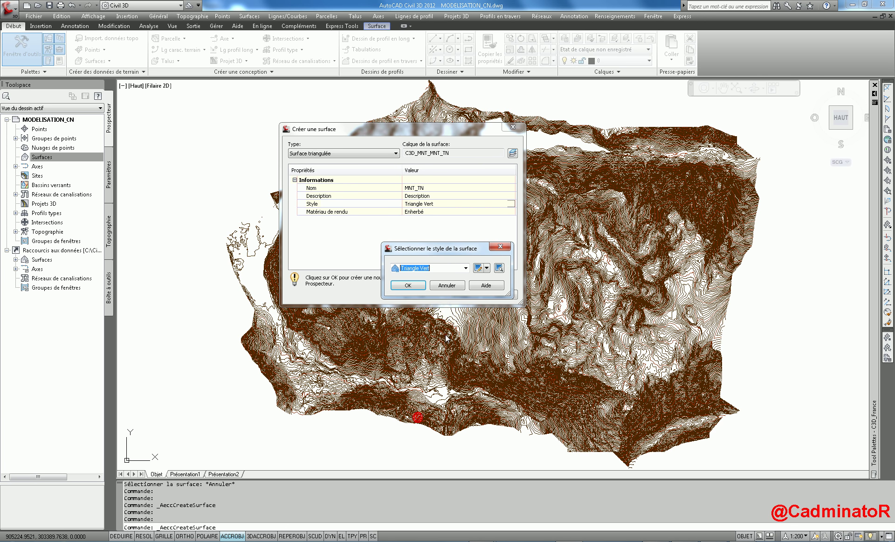
{"action": "left_click", "coordinate": [403, 287]}
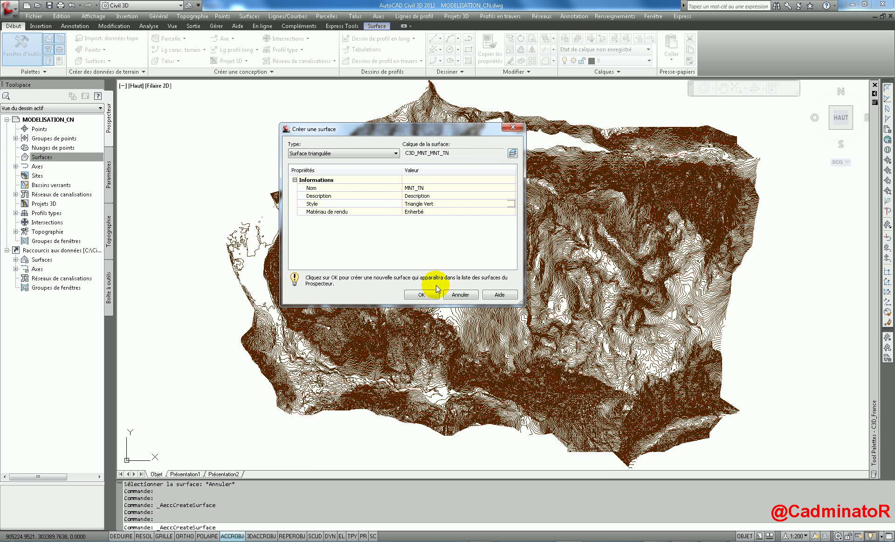
{"action": "left_click", "coordinate": [422, 294]}
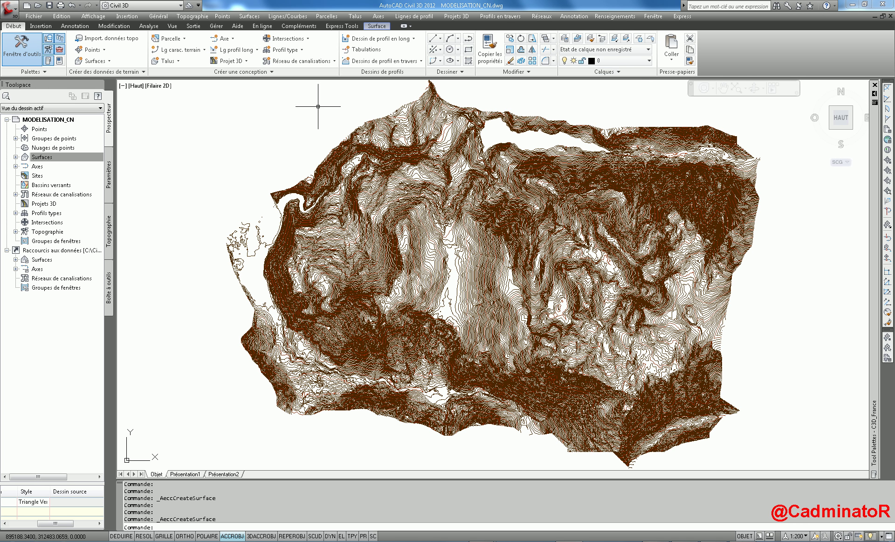
- Start adding contour line data to the MNT_TN surface with the description "DONNEES DE COURBE"
{"action": "left_click", "coordinate": [118, 26]}
{"action": "left_click", "coordinate": [40, 56]}
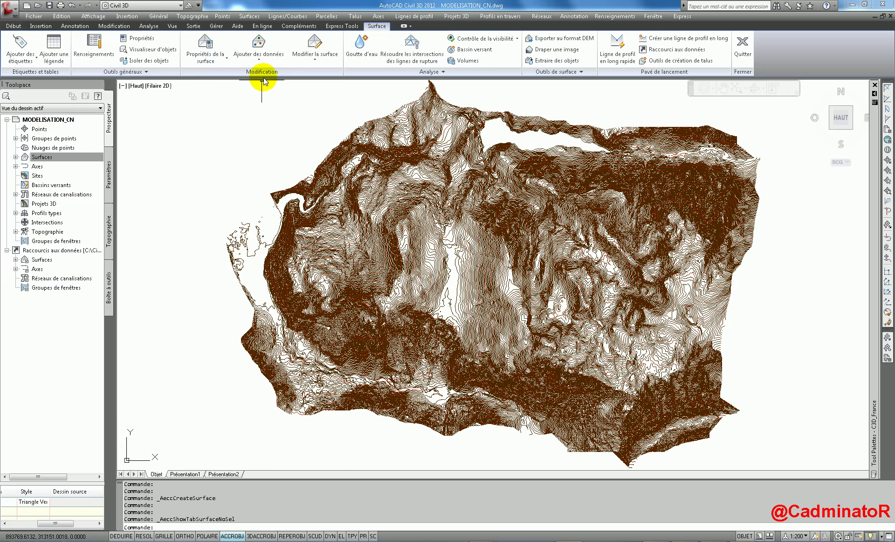
{"action": "left_click", "coordinate": [268, 61]}
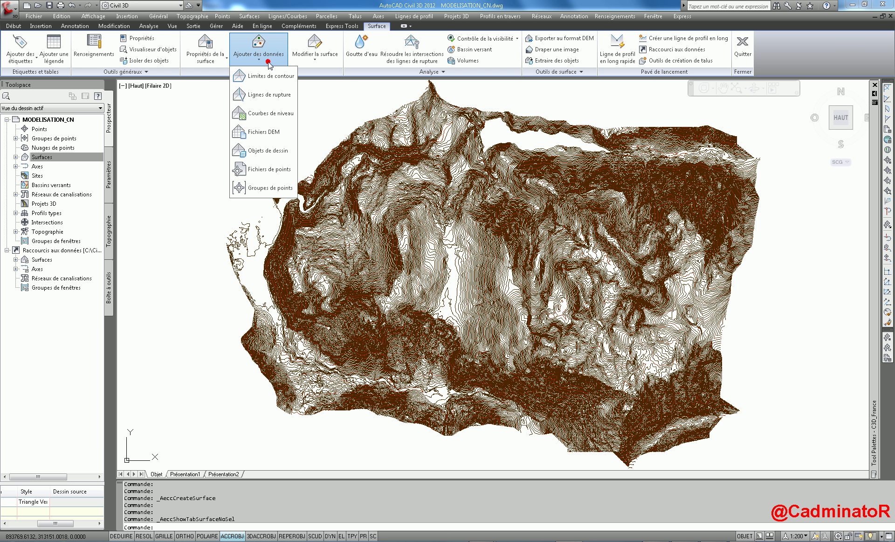
{"action": "left_click", "coordinate": [269, 115]}
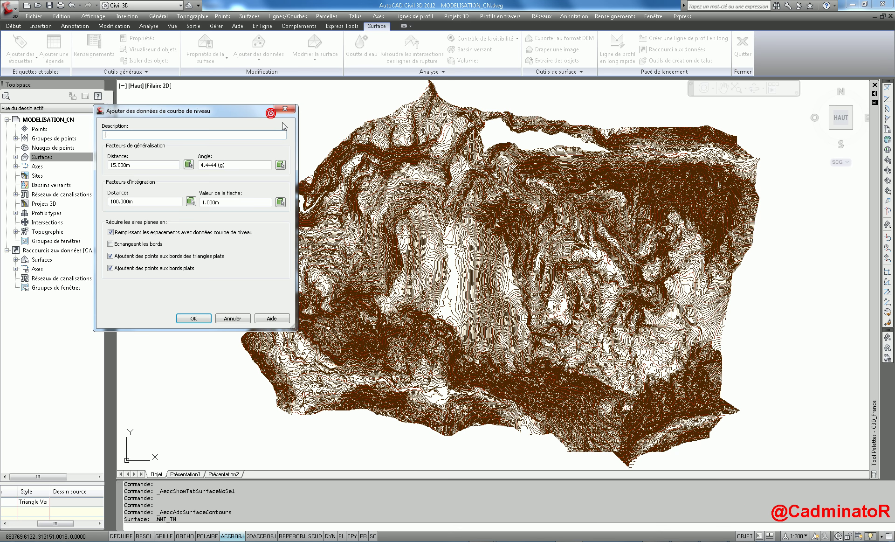
{"action": "left_click", "coordinate": [145, 137]}
{"action": "type", "text": "DONN2ES"}
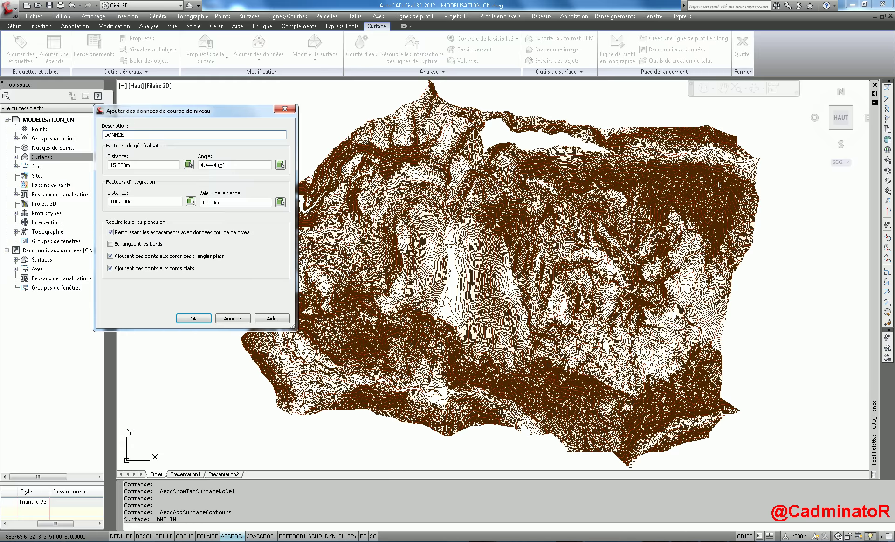
{"action": "key", "text": "BackSpace"}
{"action": "key", "text": "BackSpace"}
{"action": "key", "text": "BackSpace"}
{"action": "type", "text": "EES DE COURBE"}
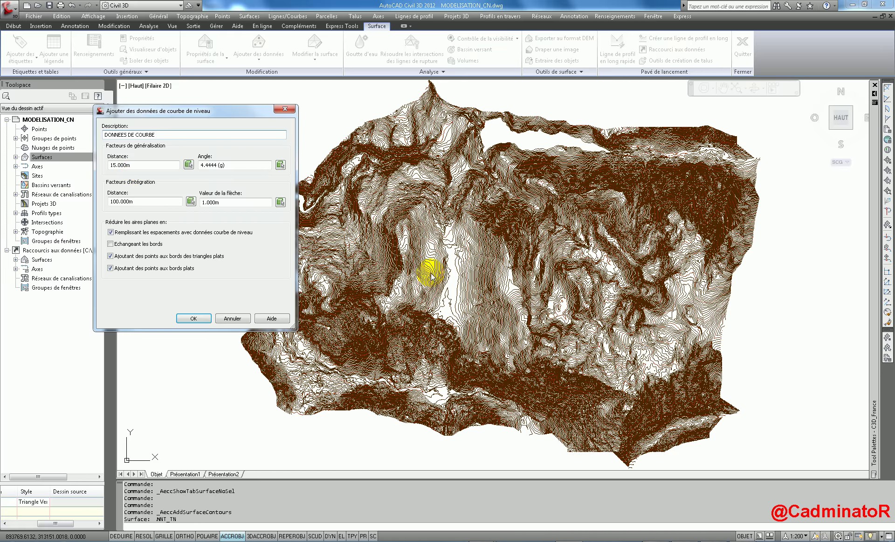
- Accept the default weeding and supplementing factors and add all contour lines in the drawing to the surface with a window selection
{"action": "double_click", "coordinate": [146, 166]}
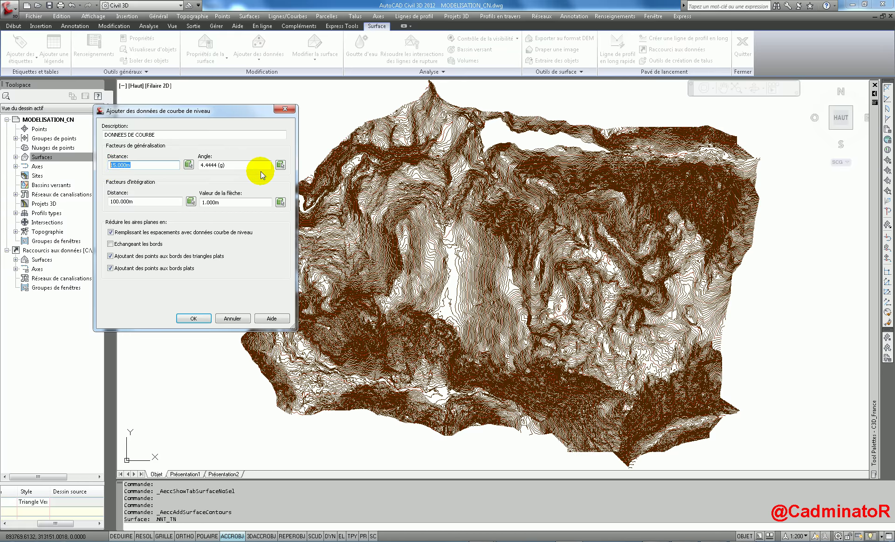
{"action": "left_click", "coordinate": [235, 165]}
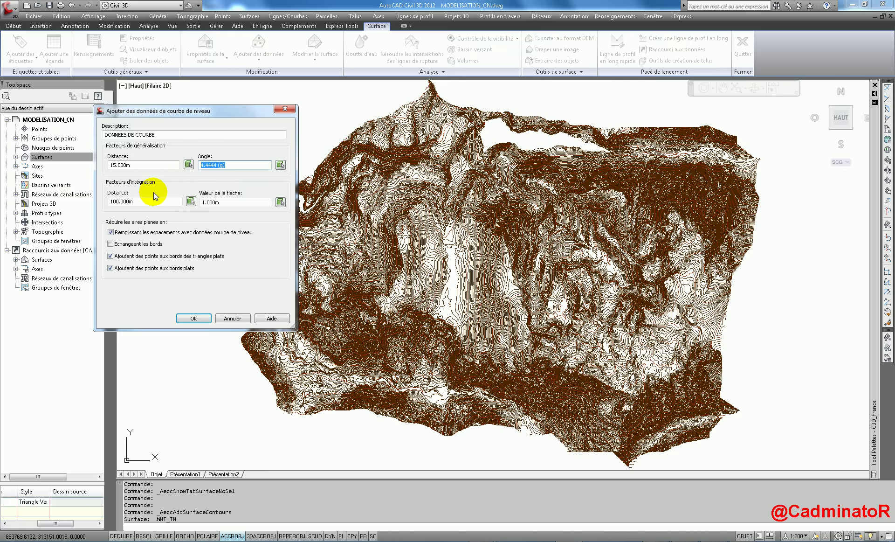
{"action": "left_click", "coordinate": [118, 202]}
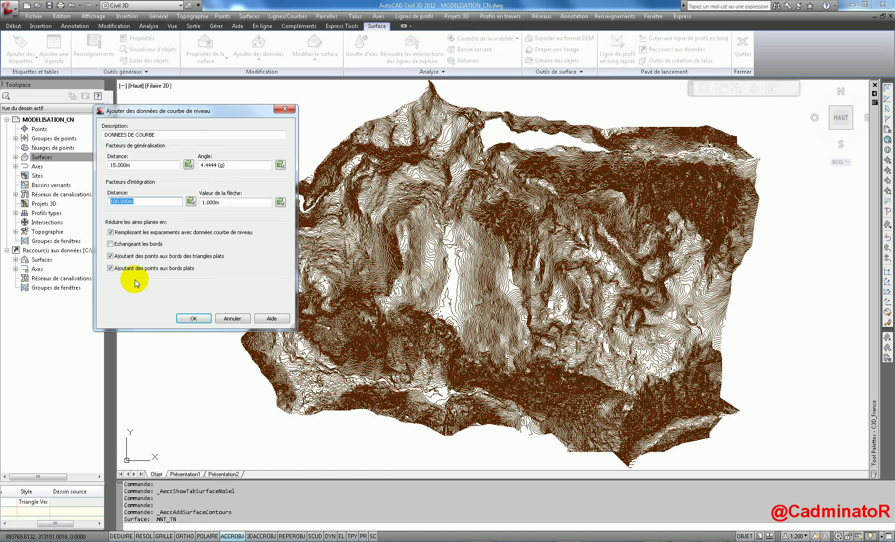
{"action": "left_click", "coordinate": [193, 318]}
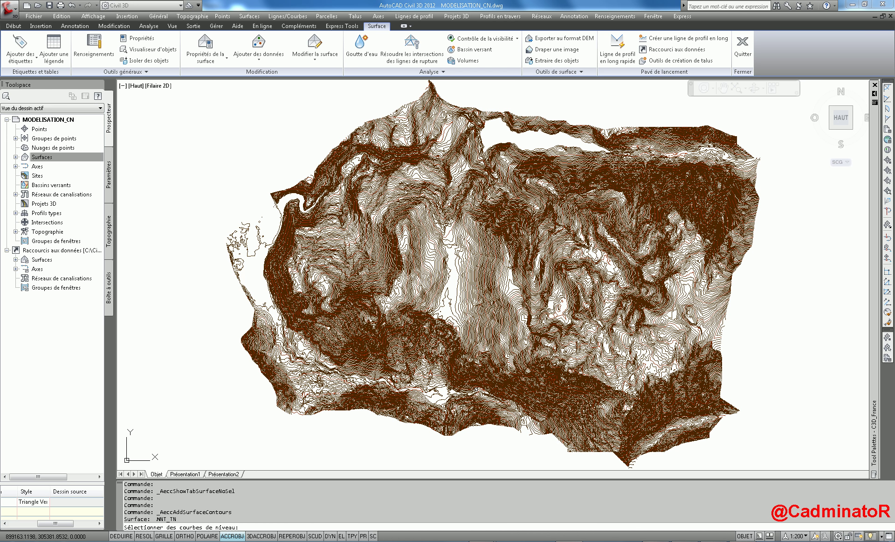
{"action": "scroll", "coordinate": [613, 385], "scroll_direction": "down", "scroll_amount": 3}
{"action": "left_click", "coordinate": [442, 236]}
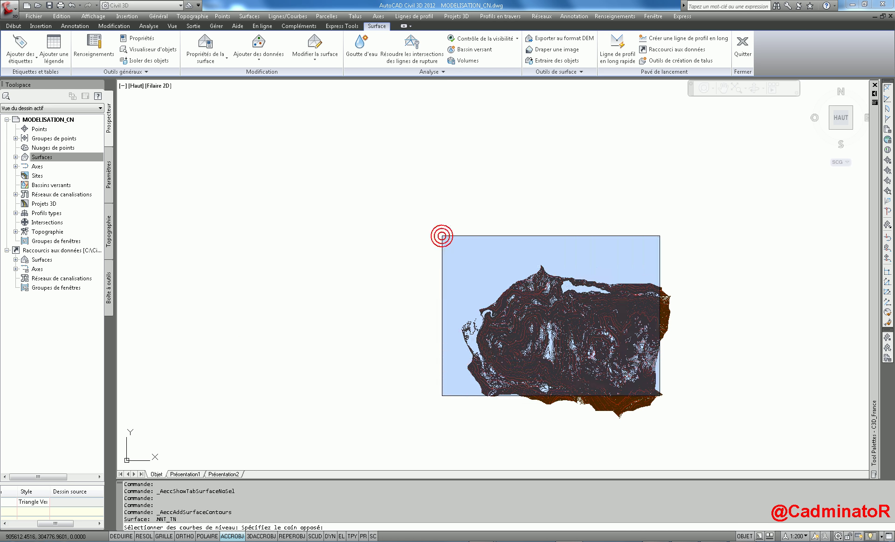
{"action": "left_click", "coordinate": [687, 429]}
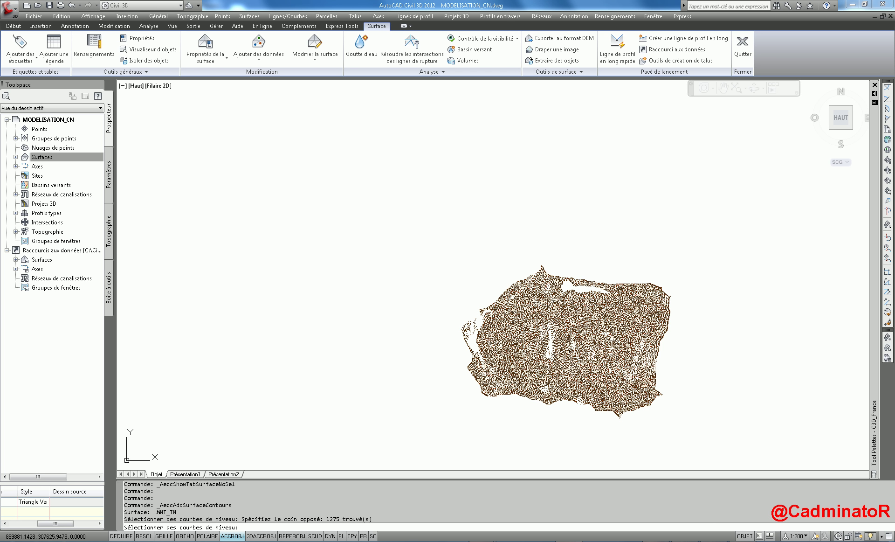
{"action": "key", "text": "Return"}
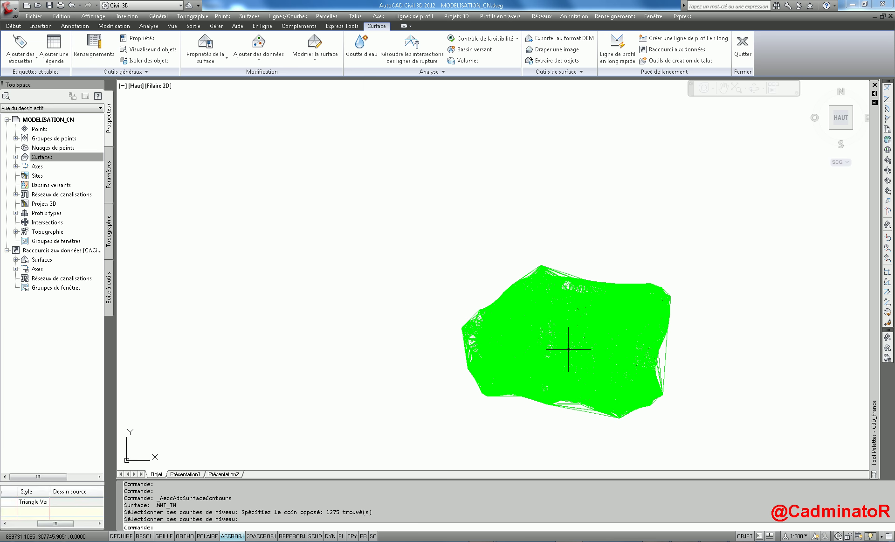
{"action": "scroll", "coordinate": [568, 349], "scroll_direction": "up", "scroll_amount": 3}
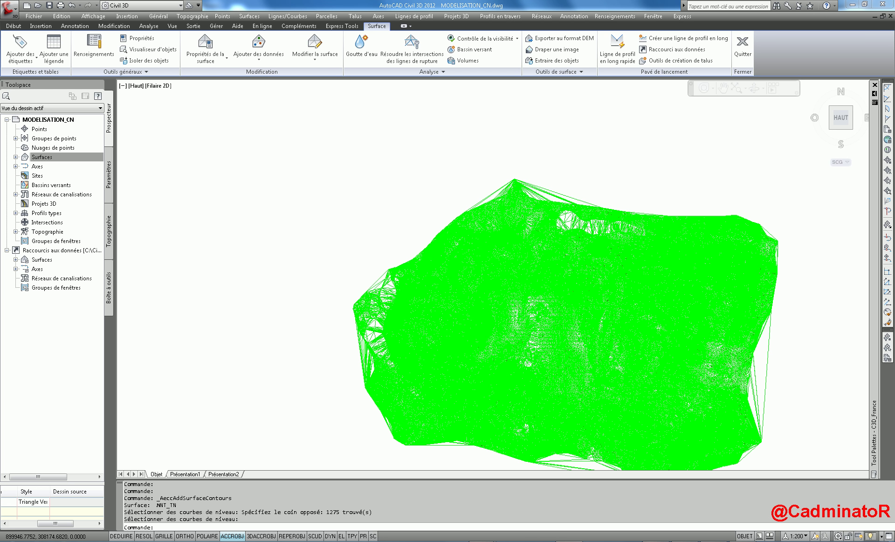
{"action": "scroll", "coordinate": [566, 310], "scroll_direction": "up", "scroll_amount": 5}
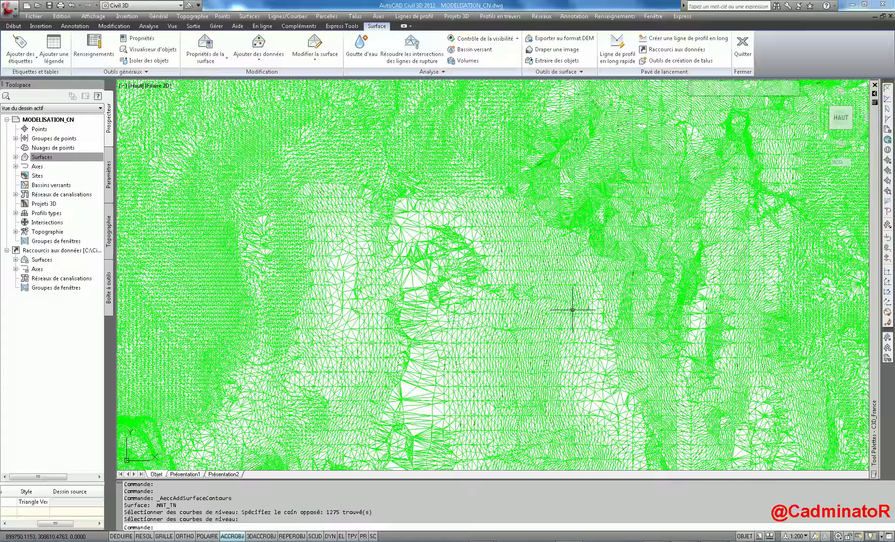
{"action": "scroll", "coordinate": [545, 277], "scroll_direction": "down", "scroll_amount": 5}
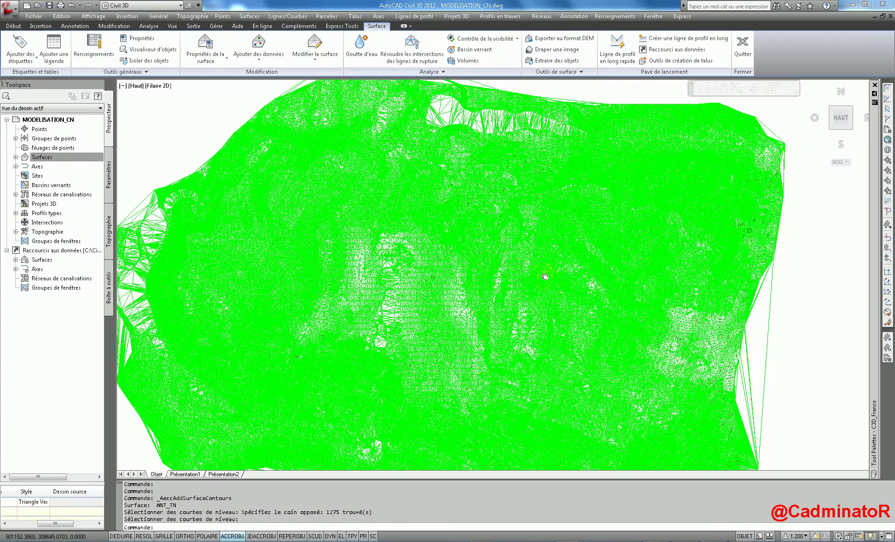
{"action": "middle_click_drag", "start_coordinate": [545, 276], "coordinate": [565, 277]}
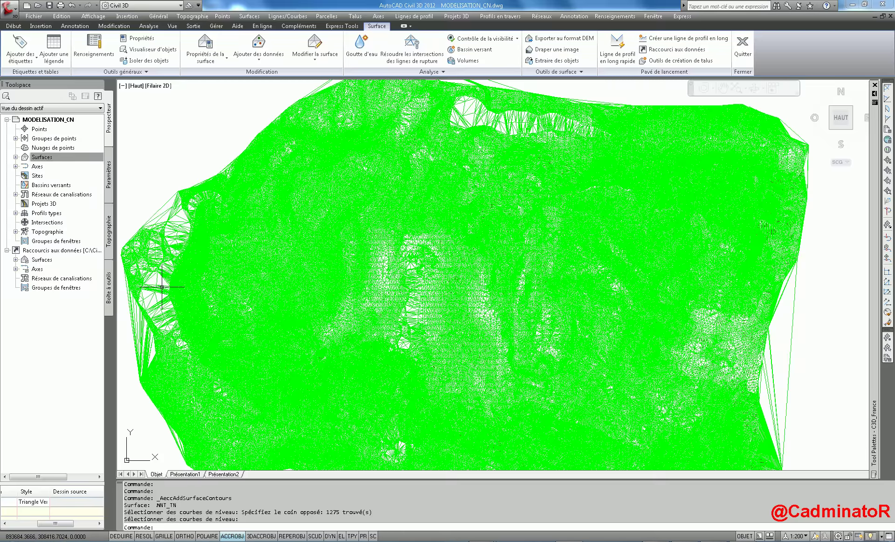
- Examine the general and triangulation statistics in the MNT_TN surface properties, including the number of points and triangles
{"action": "left_click", "coordinate": [228, 59]}
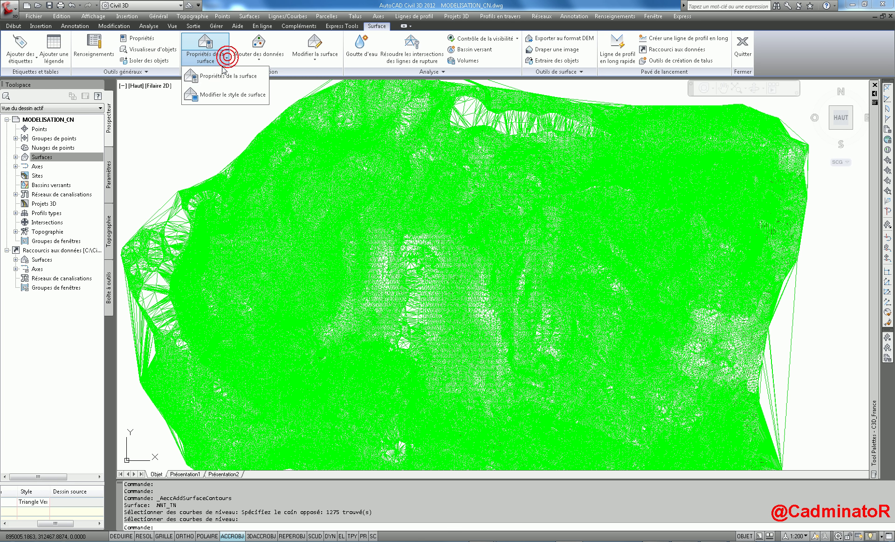
{"action": "left_click", "coordinate": [196, 78]}
{"action": "left_click", "coordinate": [237, 140]}
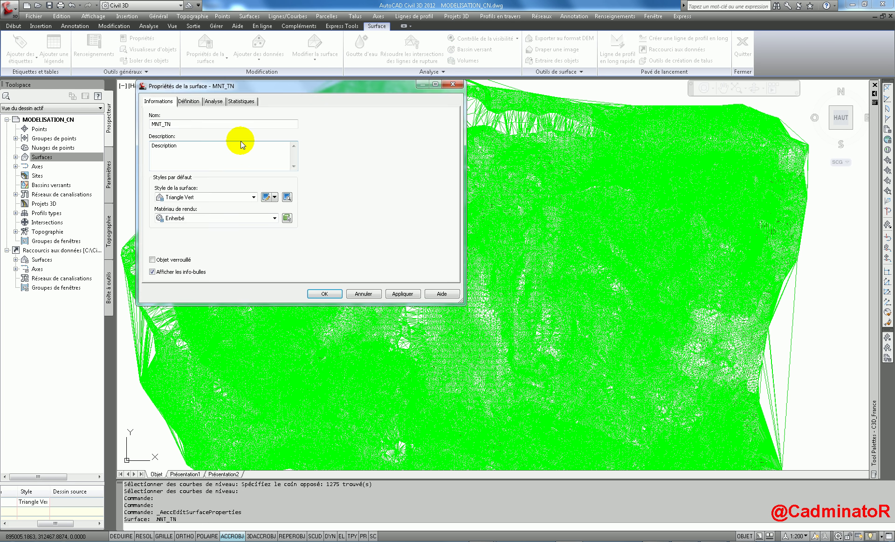
{"action": "left_click", "coordinate": [241, 101]}
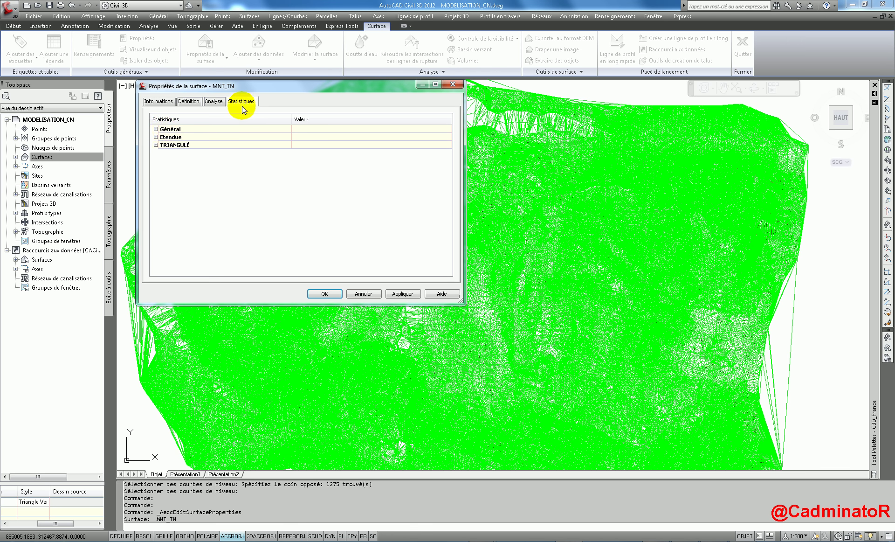
{"action": "left_click", "coordinate": [157, 129]}
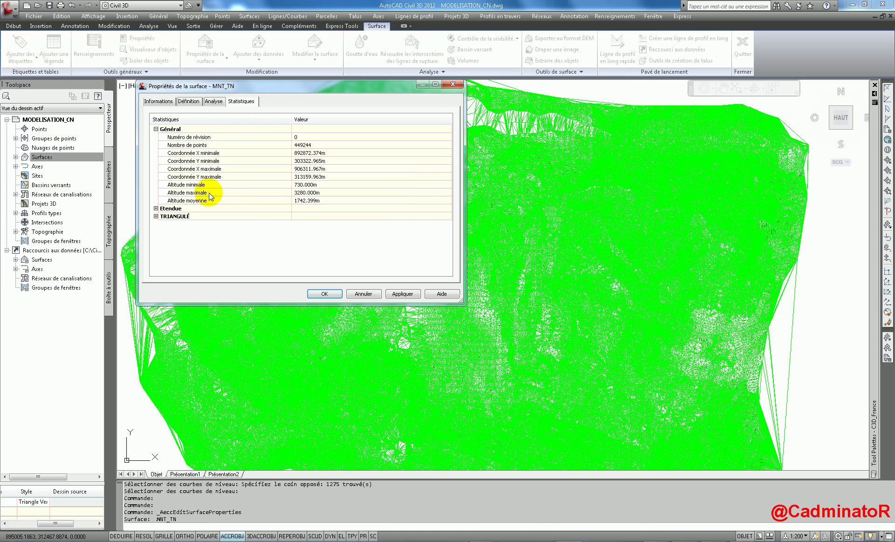
{"action": "left_click", "coordinate": [216, 144]}
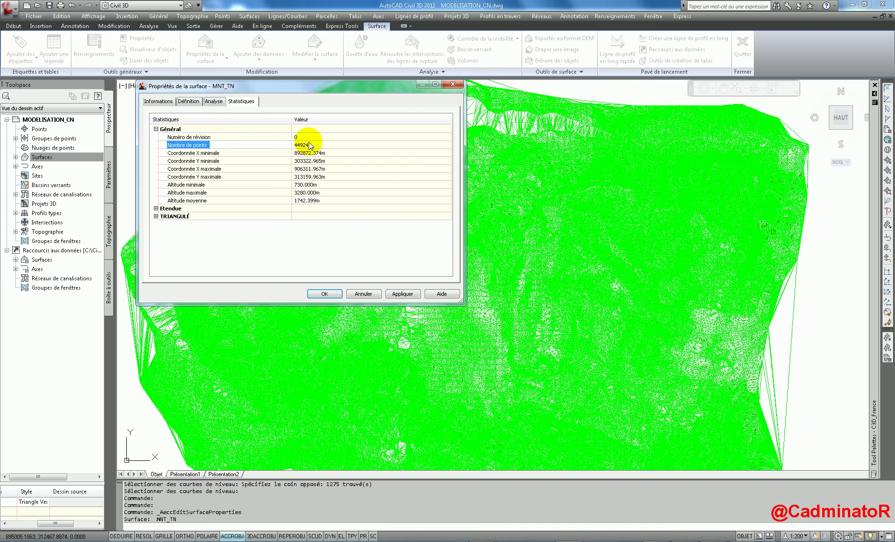
{"action": "left_click", "coordinate": [156, 216]}
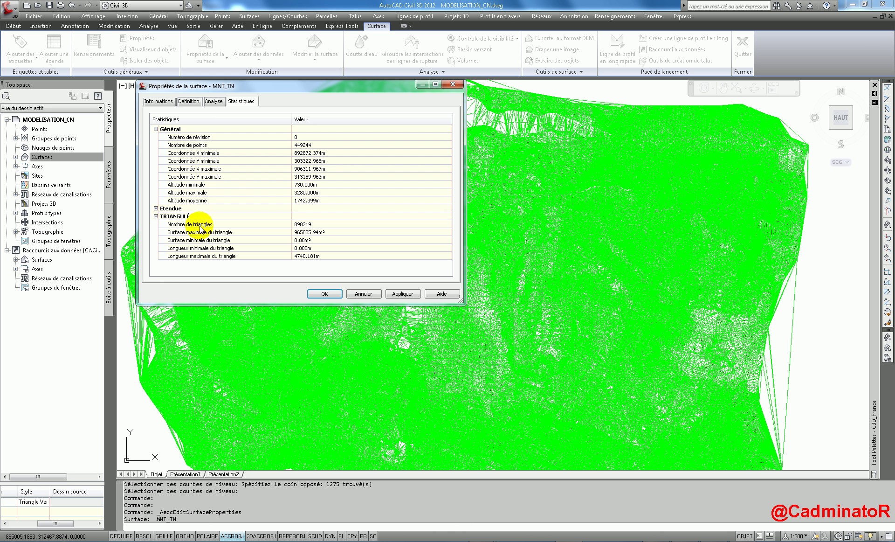
{"action": "left_click", "coordinate": [303, 226]}
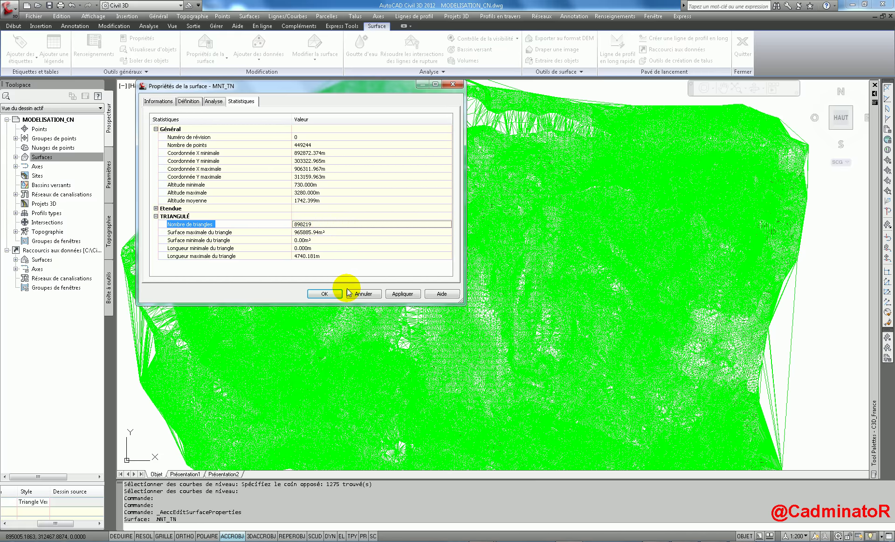
{"action": "left_click", "coordinate": [326, 294]}
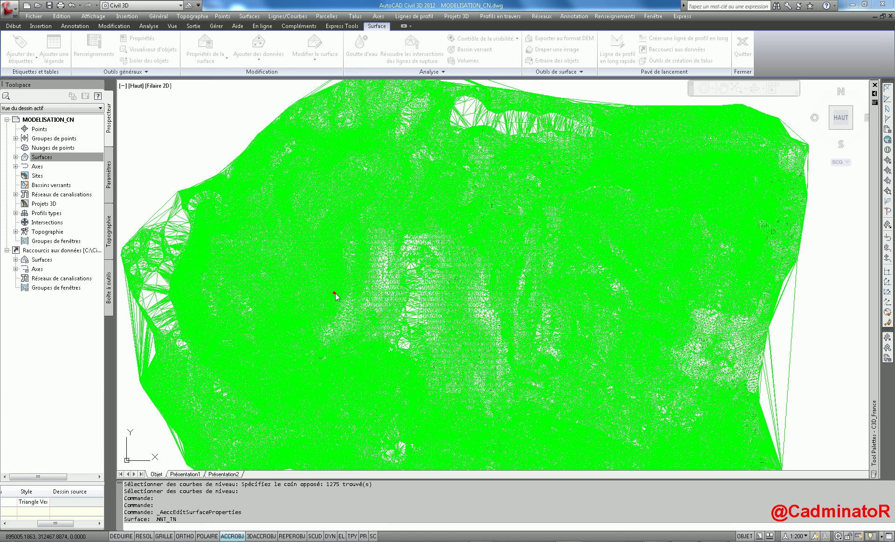
- Turn on the level of detail display for the drawing's surfaces
{"action": "right_click", "coordinate": [175, 109]}
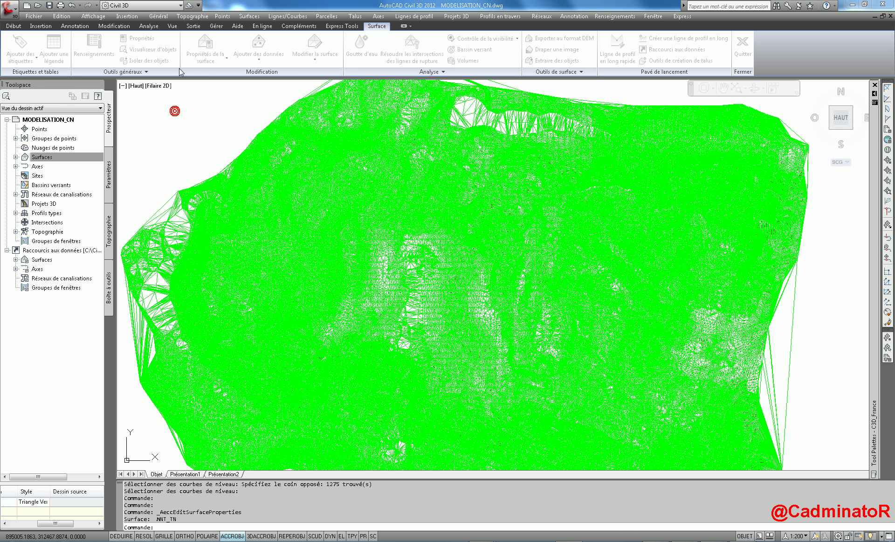
{"action": "left_click", "coordinate": [173, 27]}
{"action": "left_click", "coordinate": [148, 26]}
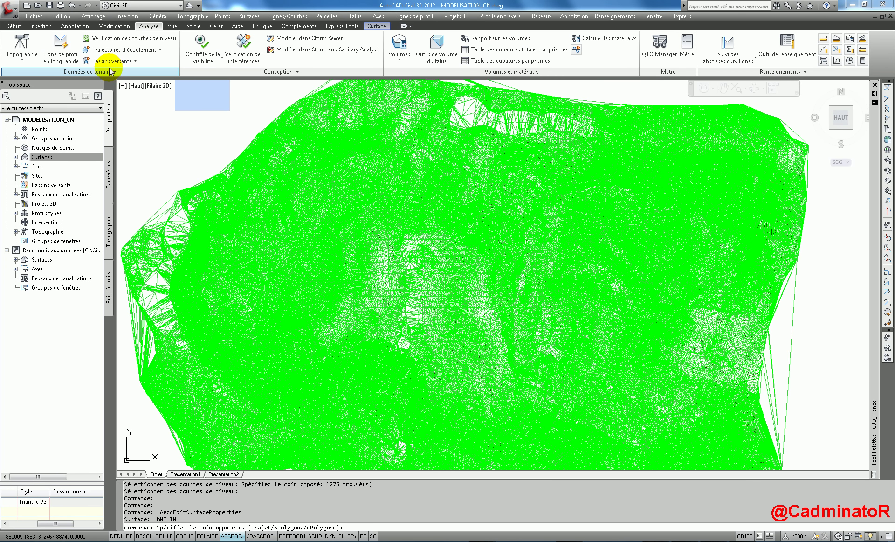
{"action": "left_click", "coordinate": [172, 26]}
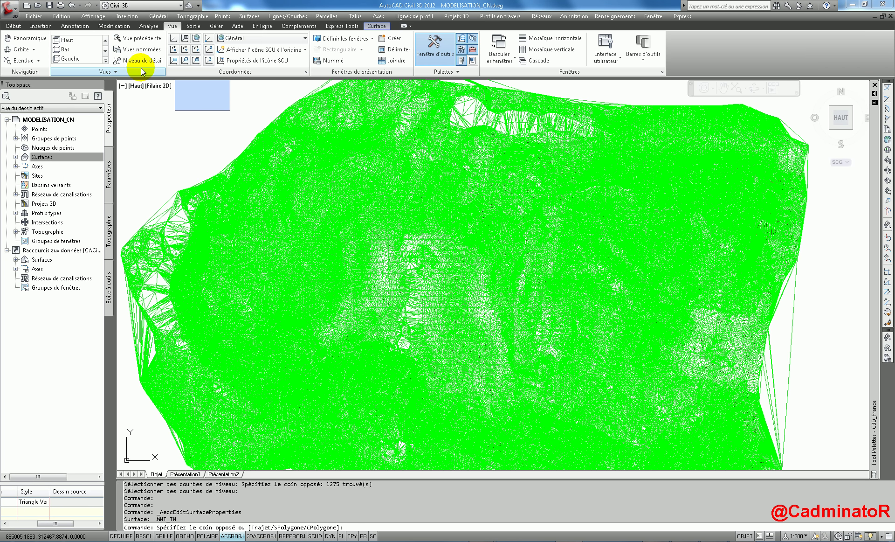
{"action": "left_click", "coordinate": [136, 61]}
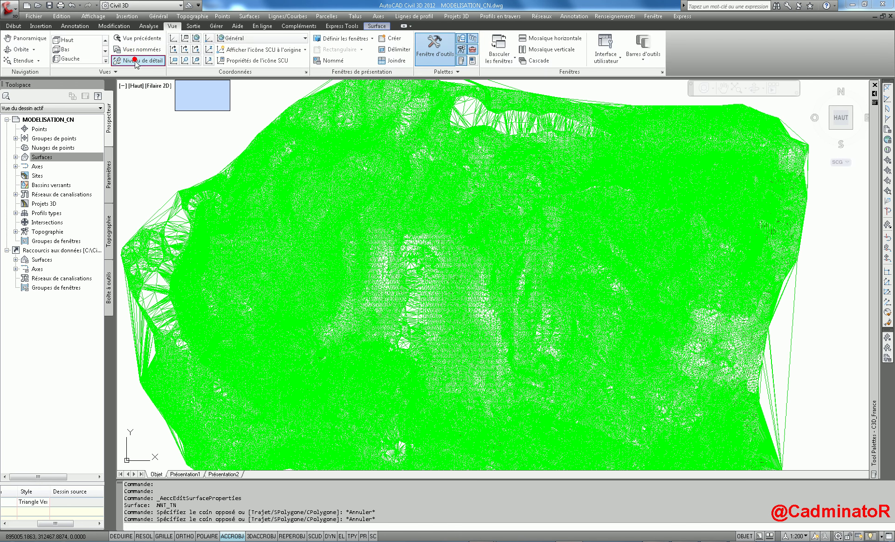
{"action": "left_click", "coordinate": [509, 301]}
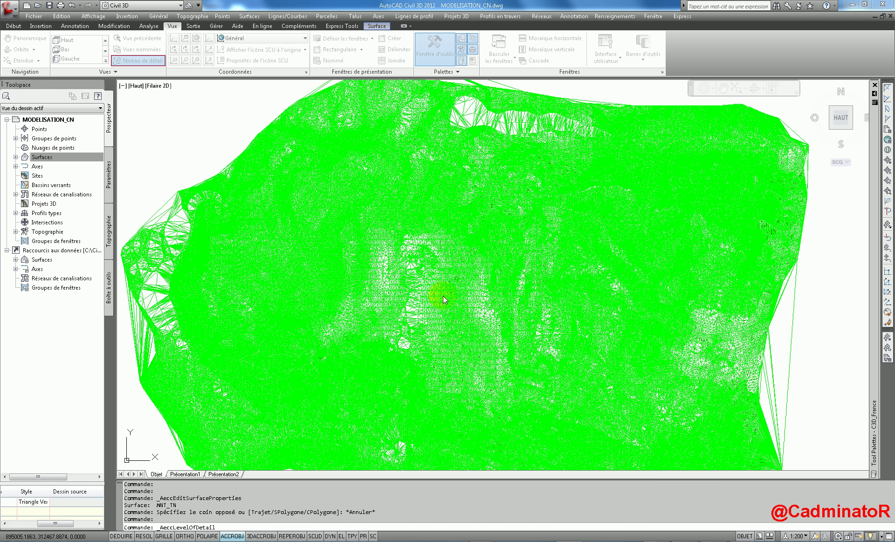
- Examine the simplified triangulation of the MNT_TN surface at different zoom levels, then check its tooltip information
{"action": "scroll", "coordinate": [442, 296], "scroll_direction": "down", "scroll_amount": 3}
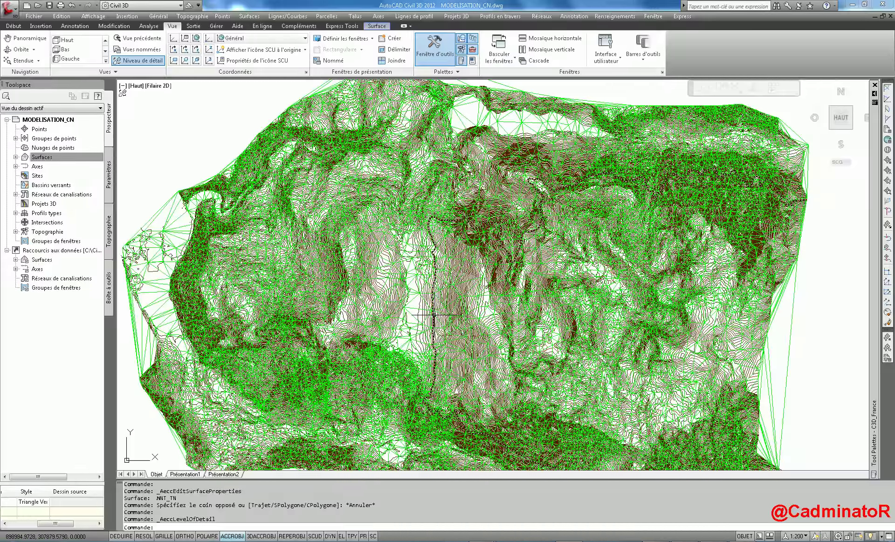
{"action": "scroll", "coordinate": [499, 364], "scroll_direction": "down", "scroll_amount": 3}
{"action": "scroll", "coordinate": [499, 355], "scroll_direction": "up", "scroll_amount": 8}
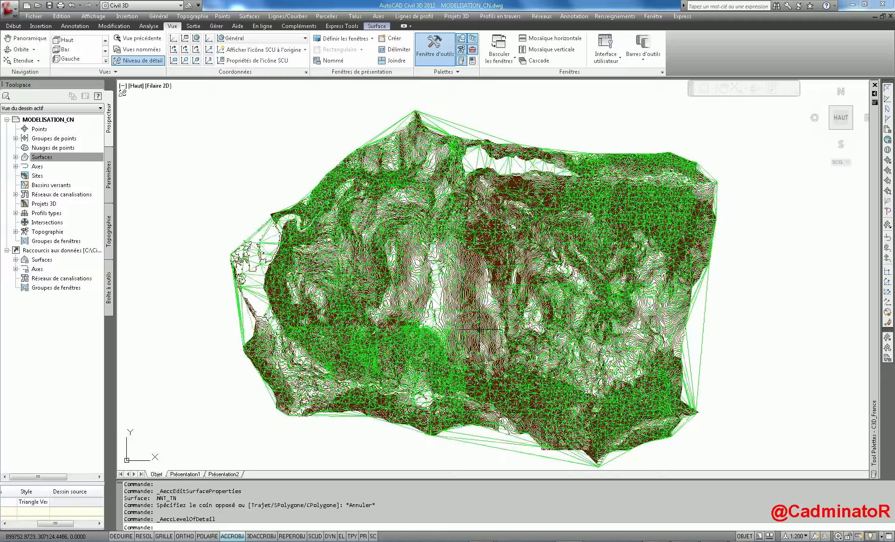
{"action": "scroll", "coordinate": [501, 311], "scroll_direction": "down", "scroll_amount": 5}
{"action": "scroll", "coordinate": [501, 311], "scroll_direction": "down", "scroll_amount": 3}
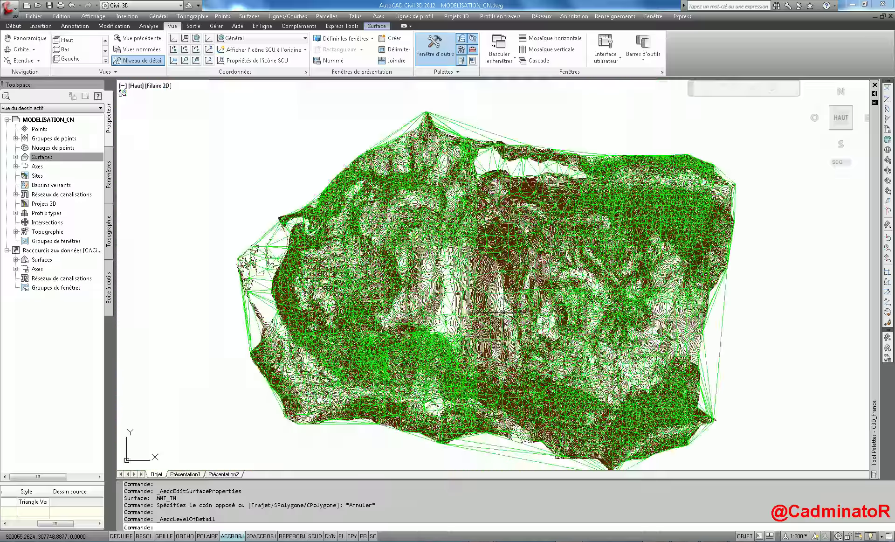
{"action": "middle_click_drag", "start_coordinate": [506, 221], "coordinate": [475, 214]}
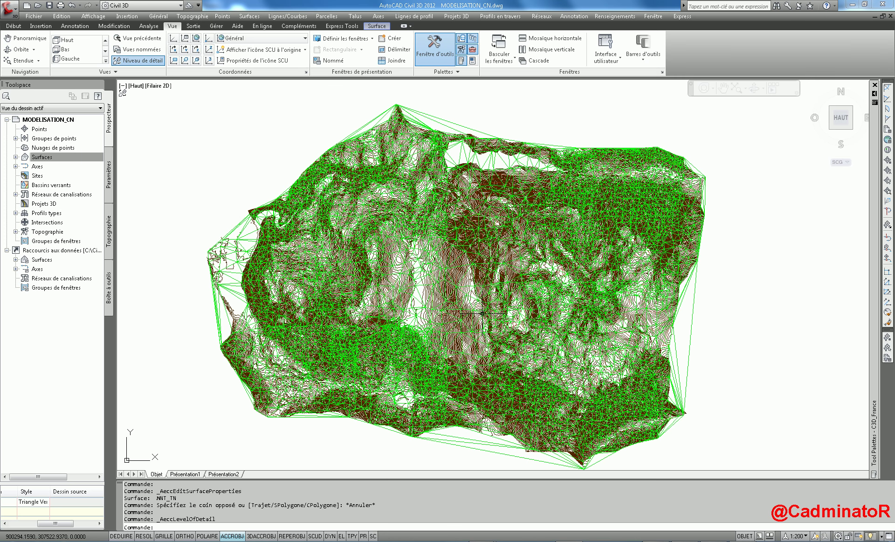
{"action": "mouse_move", "coordinate": [482, 313]}
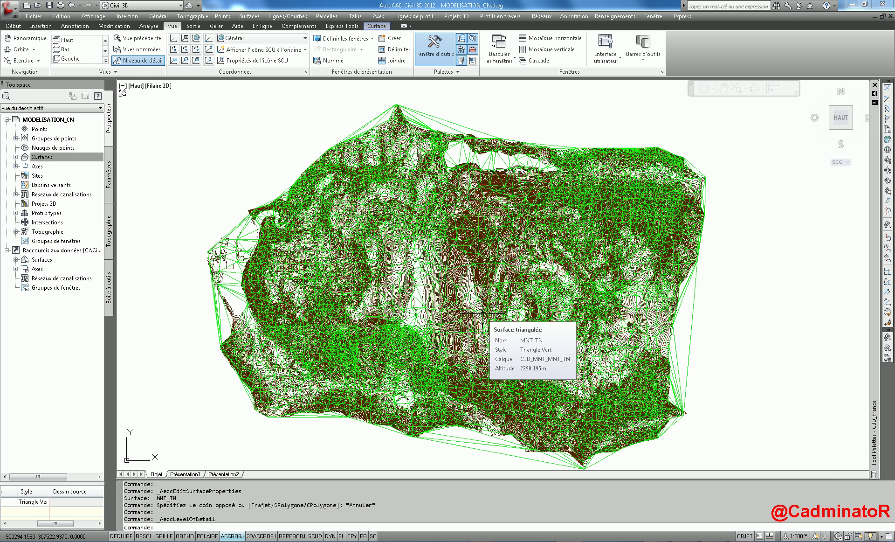